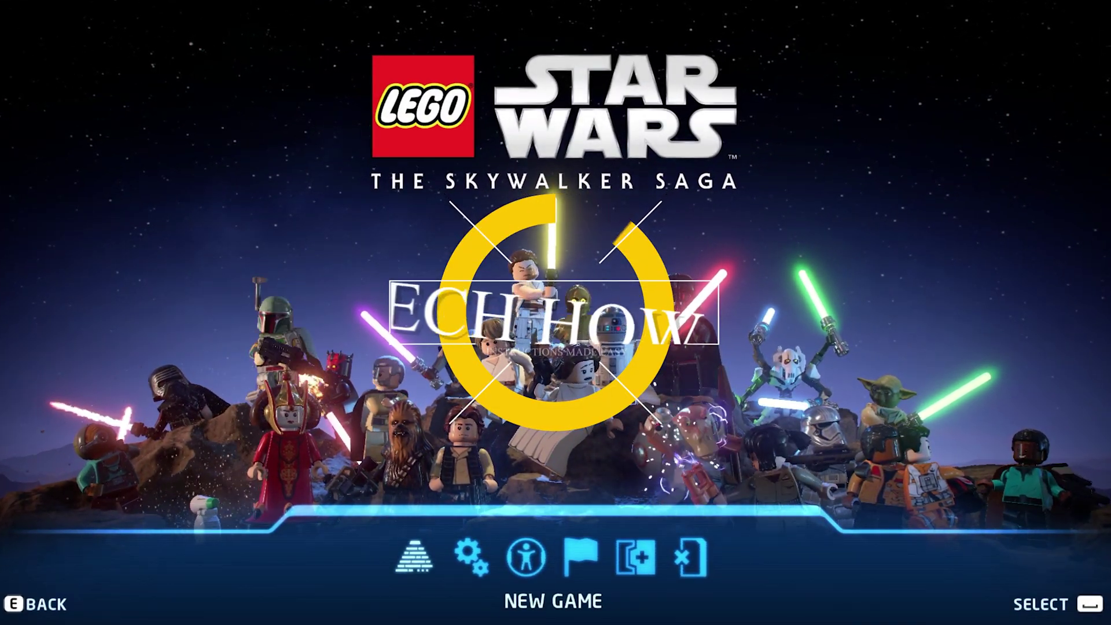
# Step: Go to the gear Options icon on the title menu and enter Gameplay Options
pyautogui.press('Right')
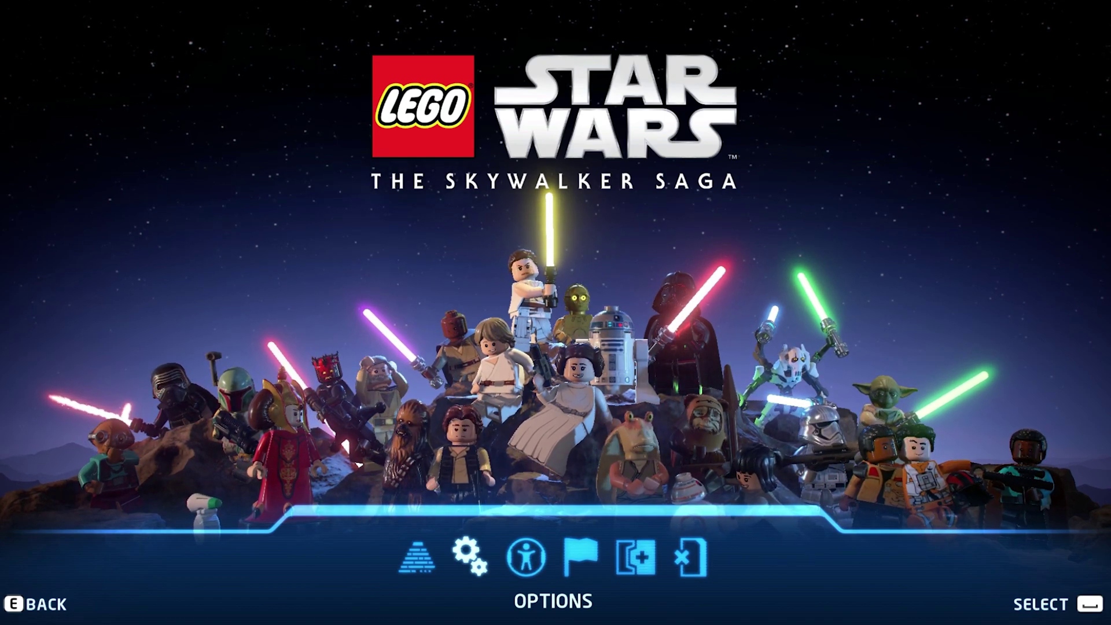
pyautogui.press('space')
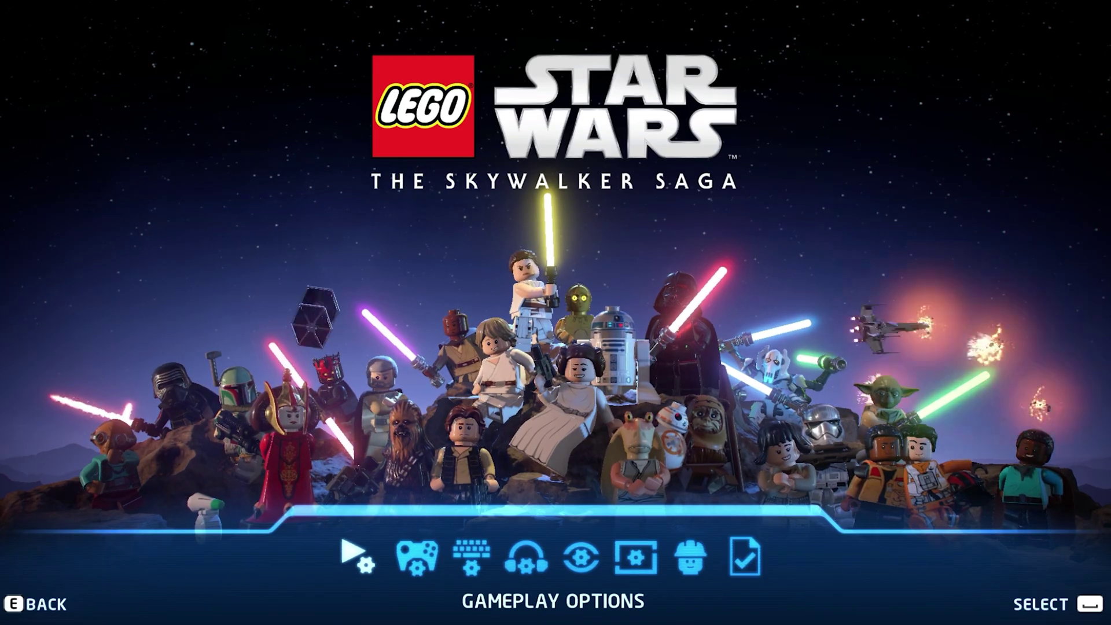
pyautogui.press('space')
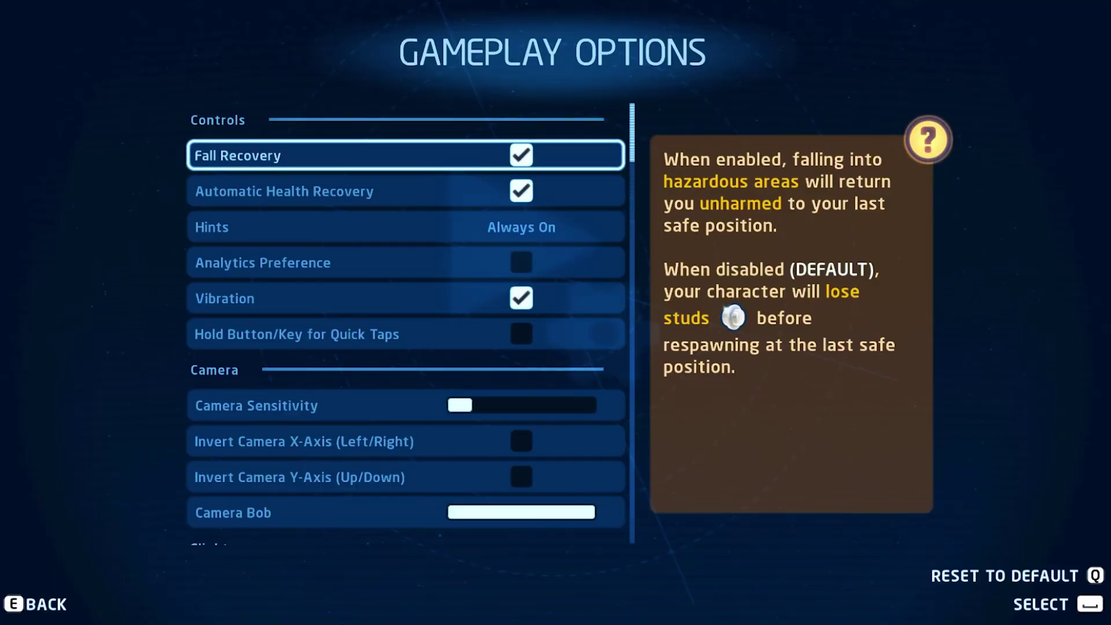
pyautogui.press('Up')
pyautogui.press('Down')
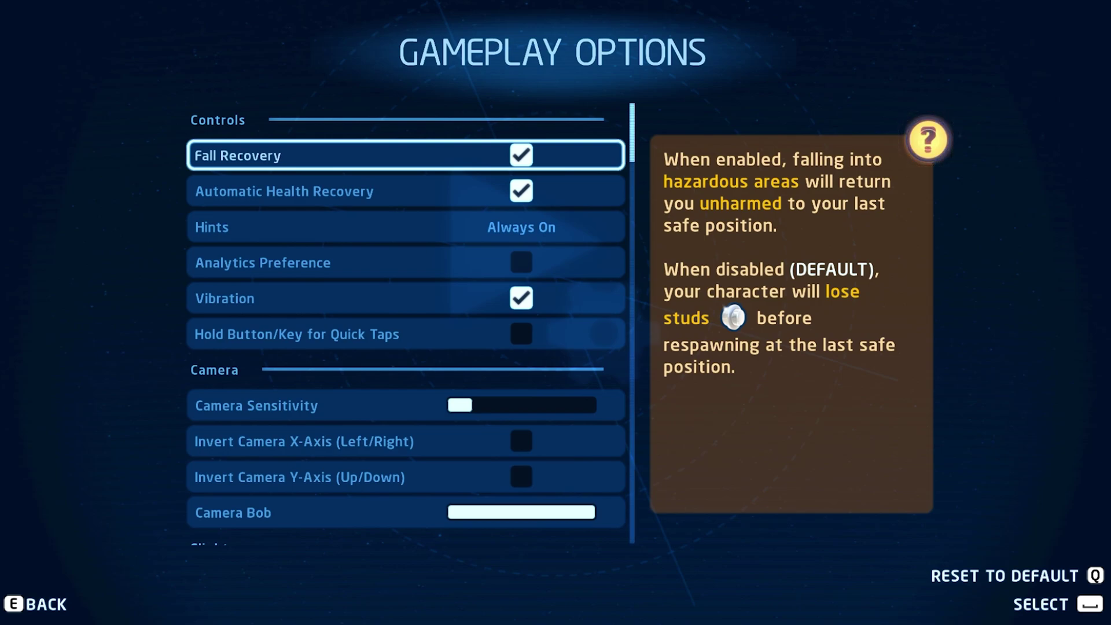
pyautogui.press('space')
pyautogui.press('space')
pyautogui.press('Down')
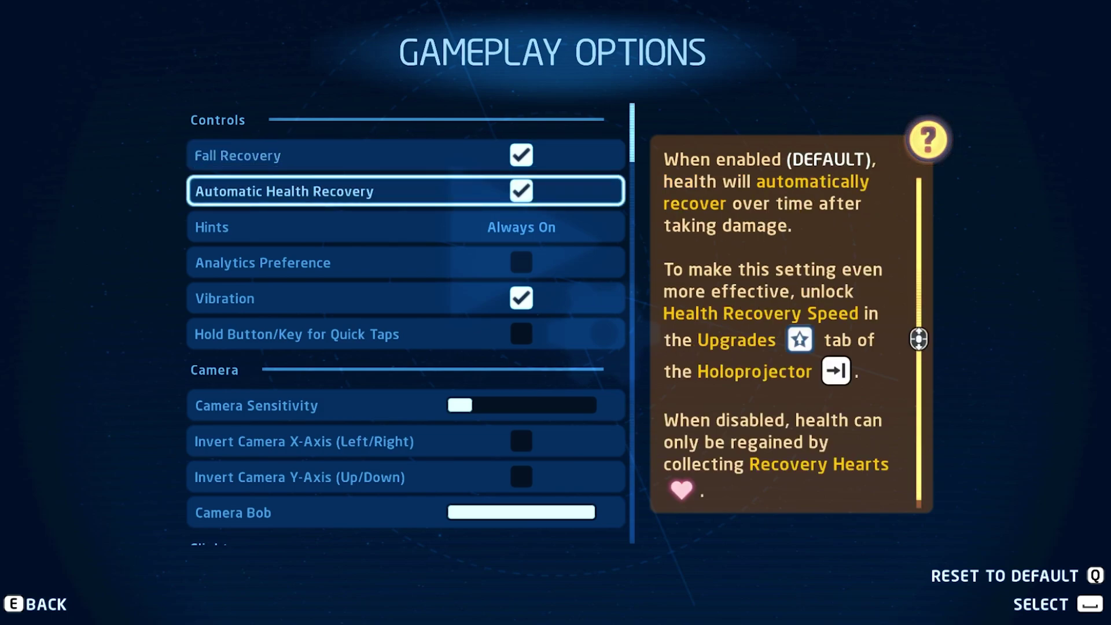
pyautogui.press('Up')
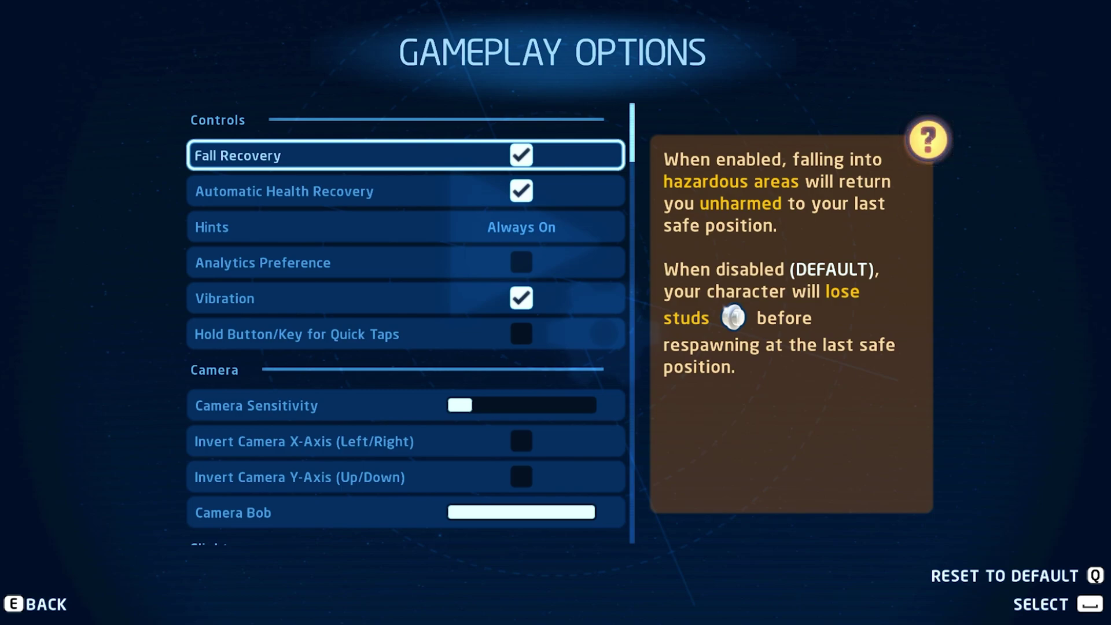
pyautogui.press('Down')
pyautogui.press('Down')
pyautogui.press('Down')
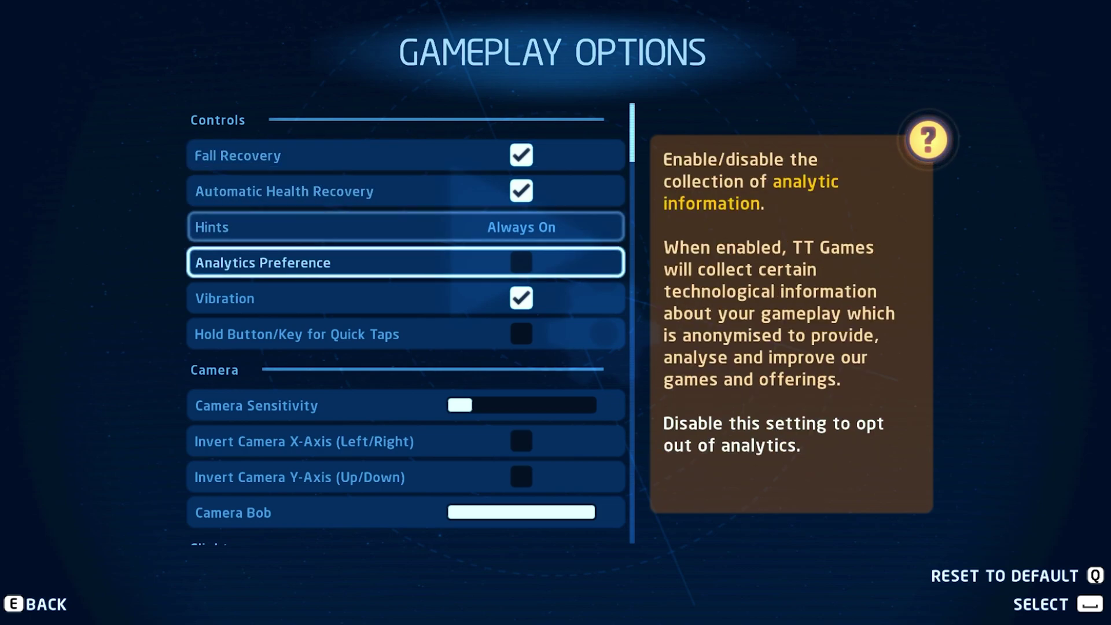
pyautogui.press('space')
pyautogui.press('space')
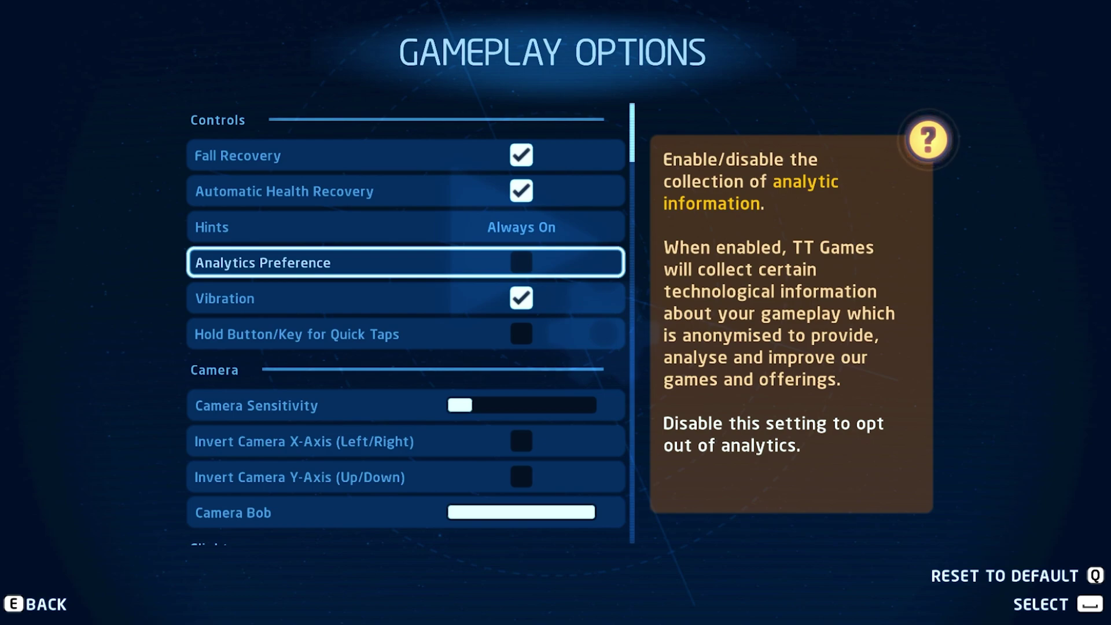
pyautogui.press('Down')
pyautogui.press('Down')
pyautogui.press('Down')
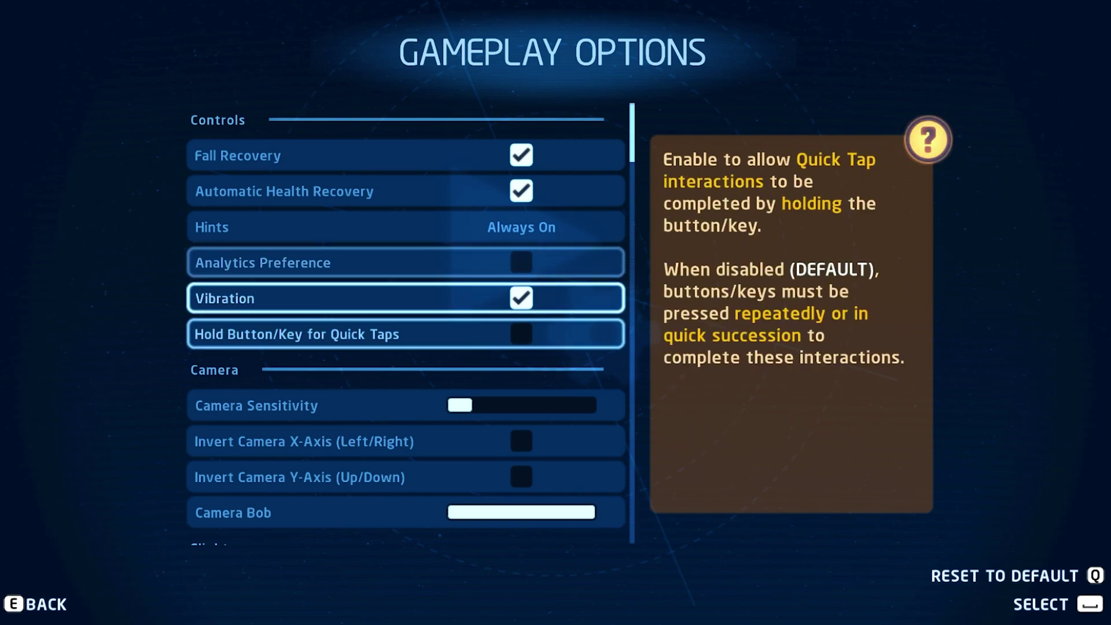
pyautogui.press('Down')
pyautogui.press('Down')
pyautogui.press('Down')
pyautogui.press('Down')
pyautogui.press('Down')
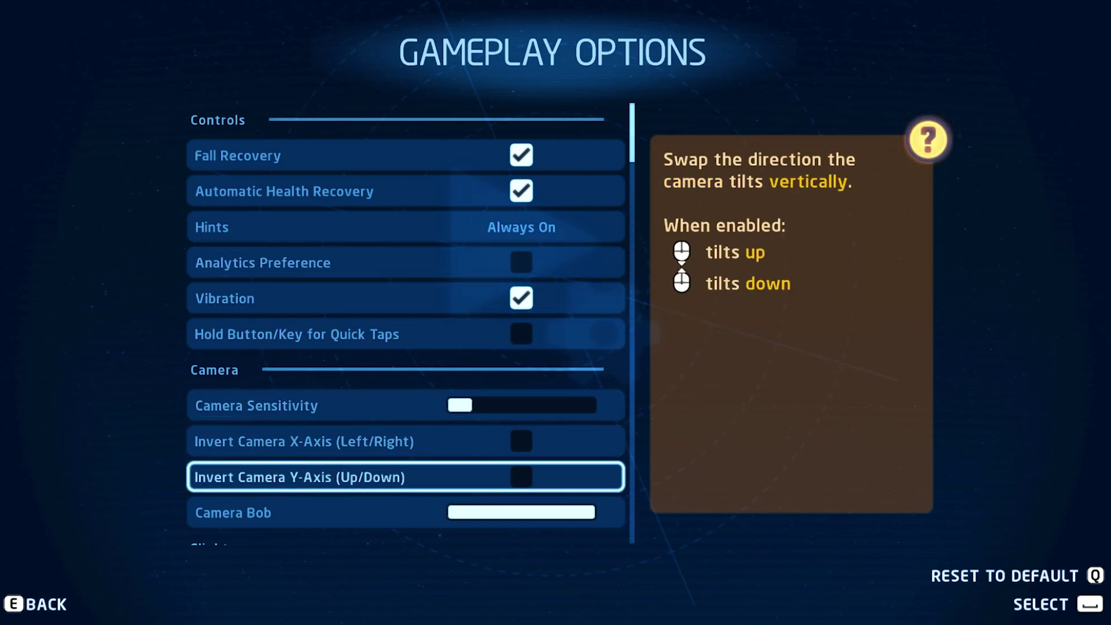
pyautogui.press('Down')
pyautogui.press('Down')
pyautogui.press('Down')
pyautogui.press('Down')
pyautogui.press('Down')
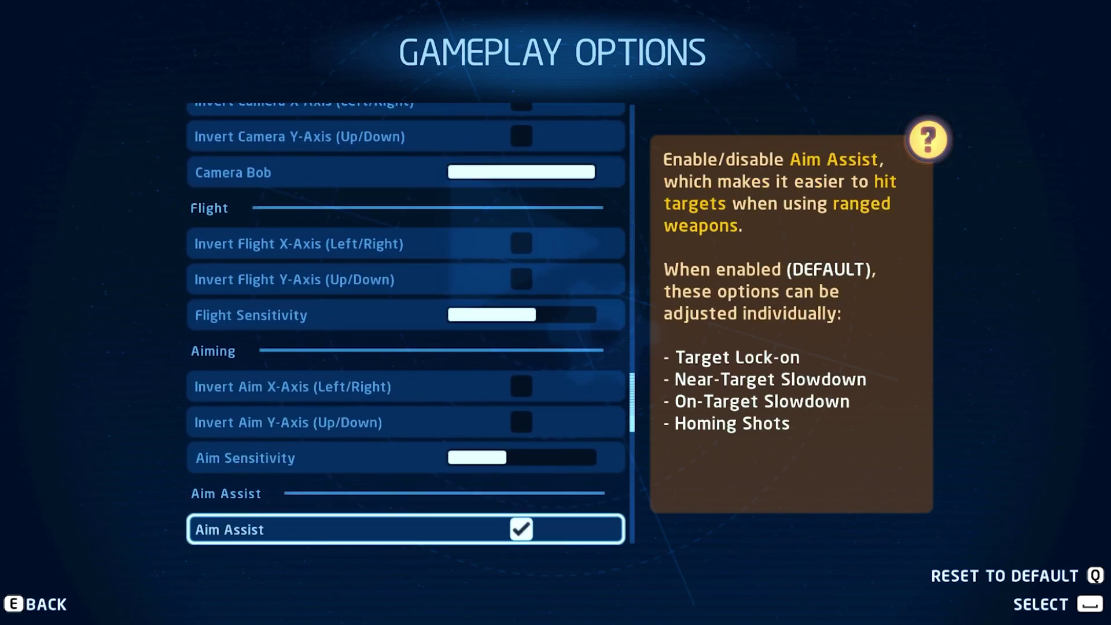
# Step: Lower Flight Sensitivity by one step, then restore its previous level
pyautogui.press('Up')
pyautogui.press('Up')
pyautogui.press('Up')
pyautogui.press('Up')
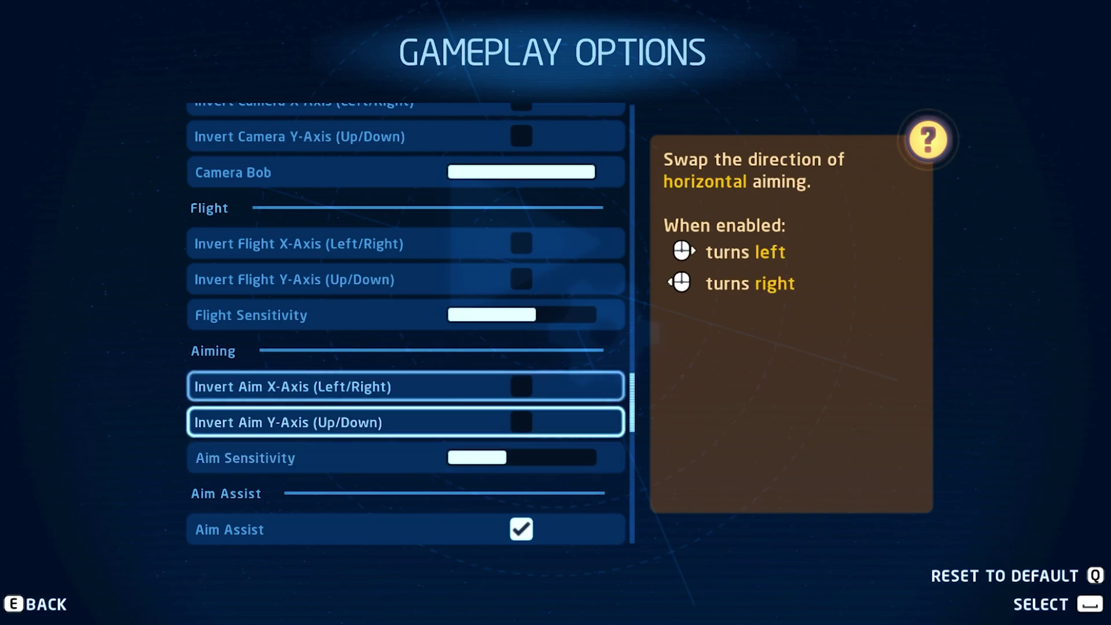
pyautogui.press('Left')
pyautogui.press('Right')
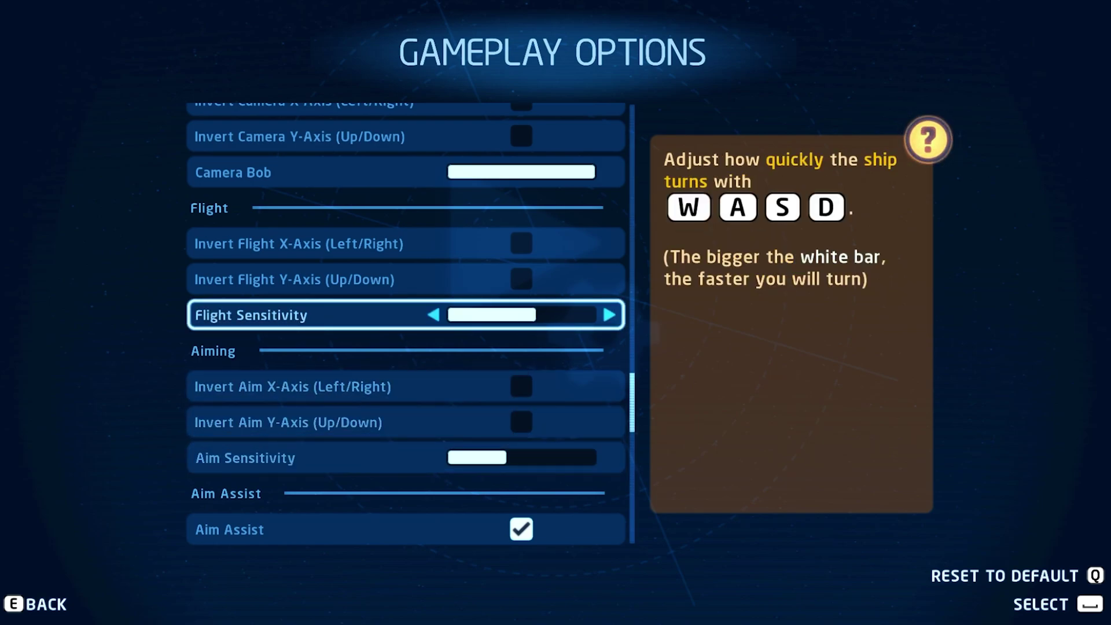
# Step: Turn Aim Assist off and back on, leaving all its sub-options enabled
pyautogui.press('Down')
pyautogui.press('Down')
pyautogui.press('Down')
pyautogui.press('Down')
pyautogui.press('Down')
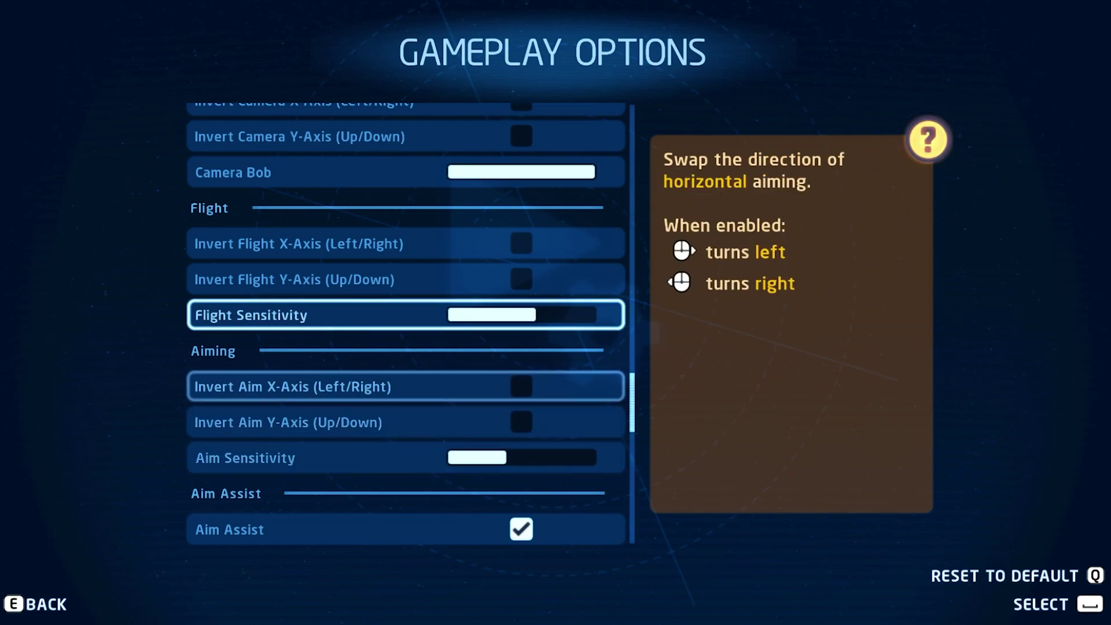
pyautogui.press('Down')
pyautogui.press('Down')
pyautogui.press('Down')
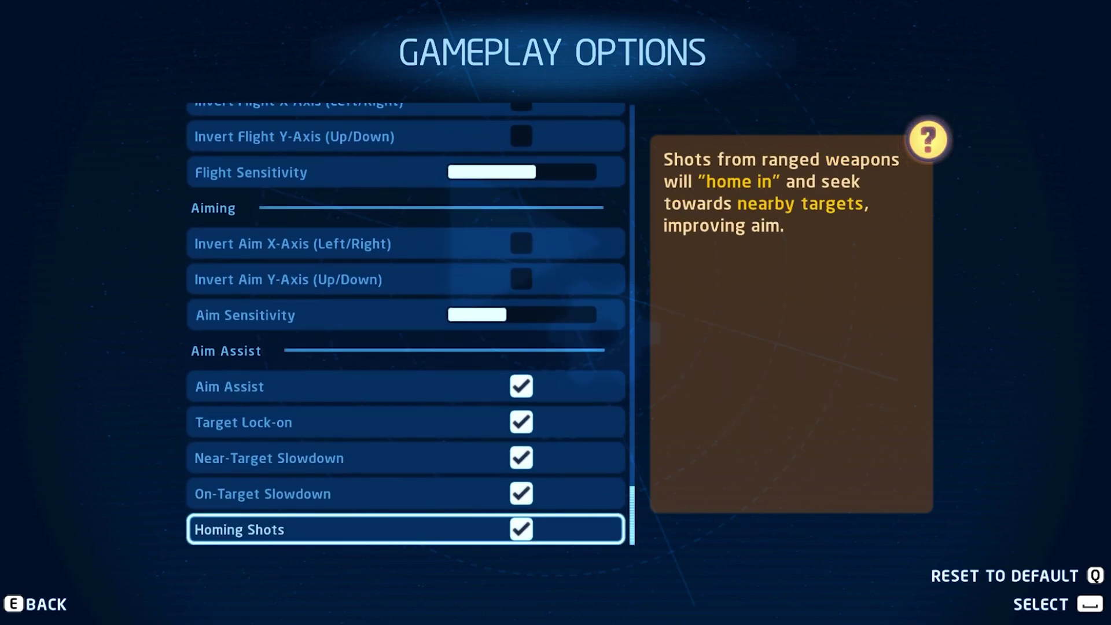
pyautogui.press('Up')
pyautogui.press('Up')
pyautogui.press('Up')
pyautogui.press('Up')
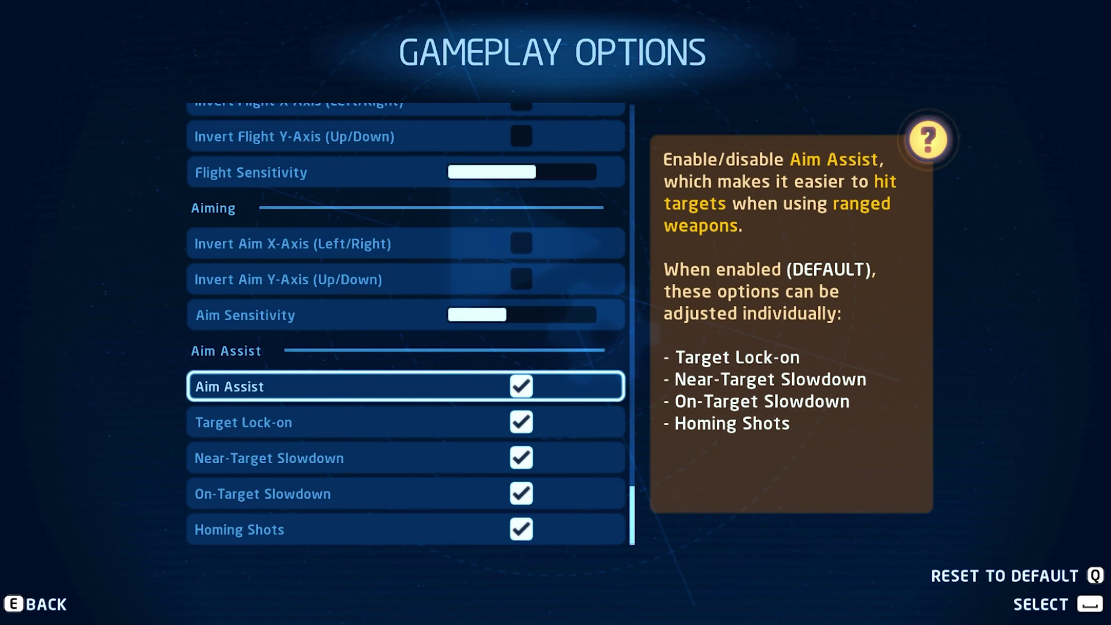
pyautogui.press('space')
pyautogui.press('space')
pyautogui.press('space')
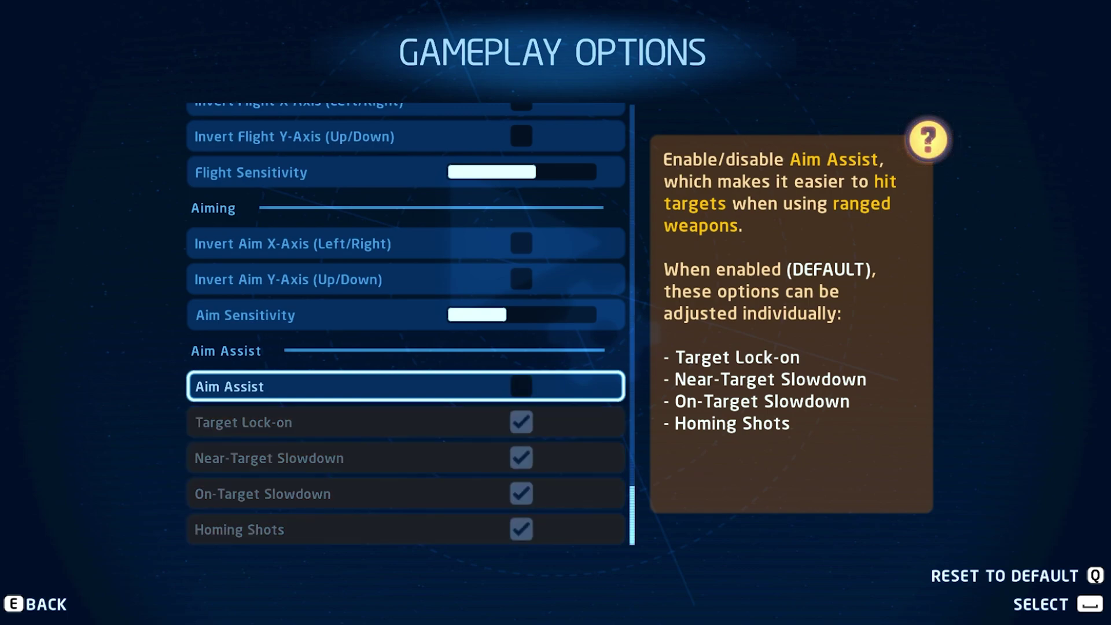
pyautogui.press('space')
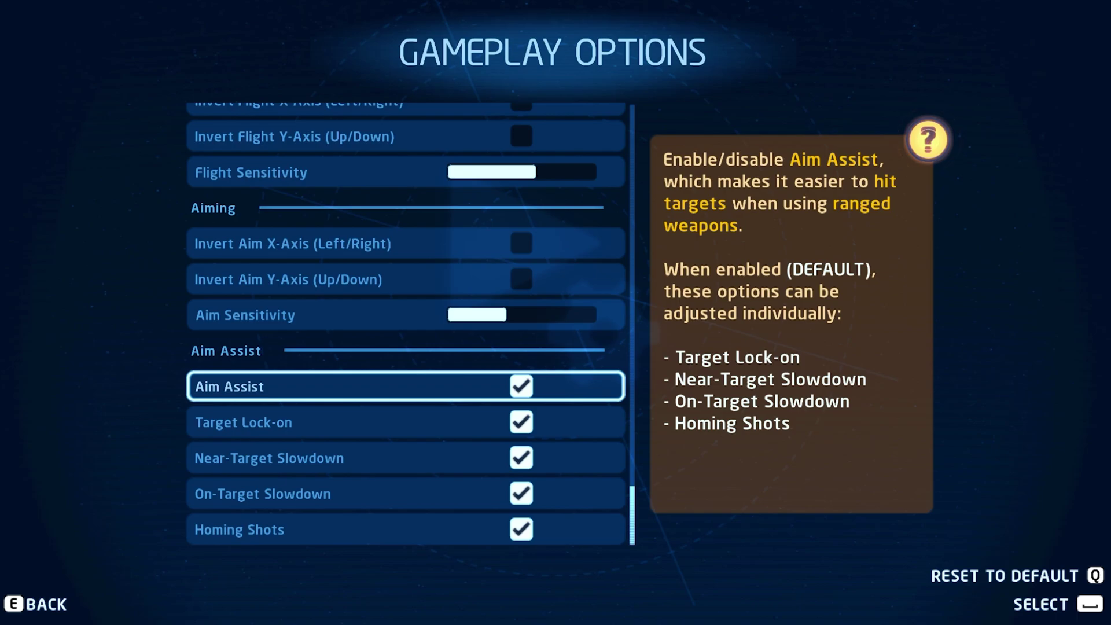
# Step: Keep the gameplay changes and scroll through the Controller Config bindings
pyautogui.press('e')
pyautogui.press('space')
pyautogui.press('Right')
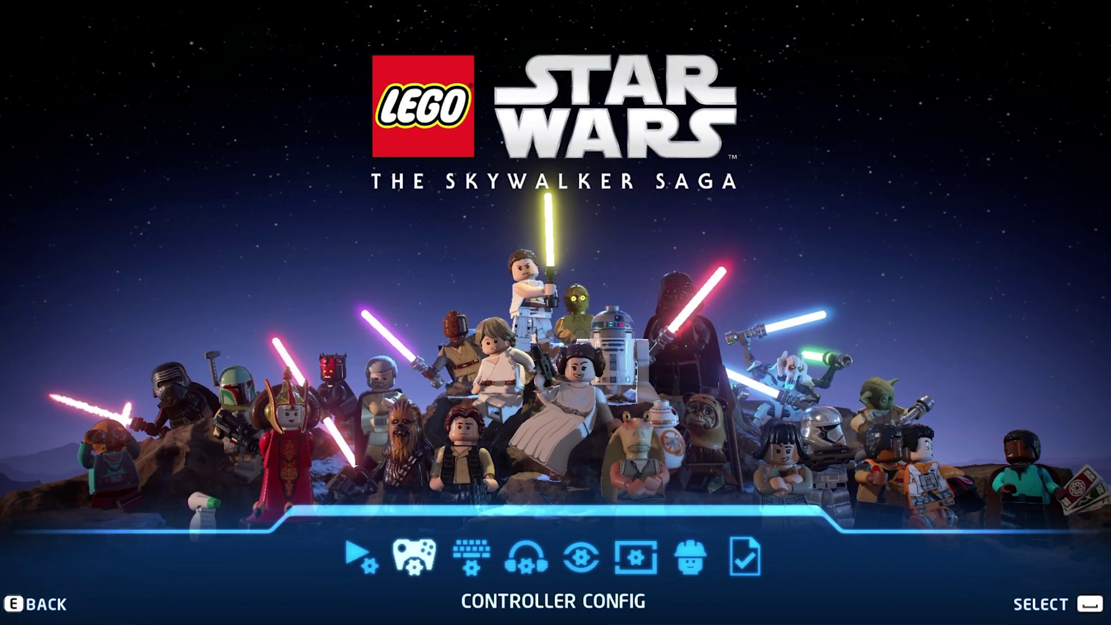
pyautogui.press('space')
pyautogui.press('Down')
pyautogui.press('Down')
pyautogui.press('Down')
pyautogui.press('Down')
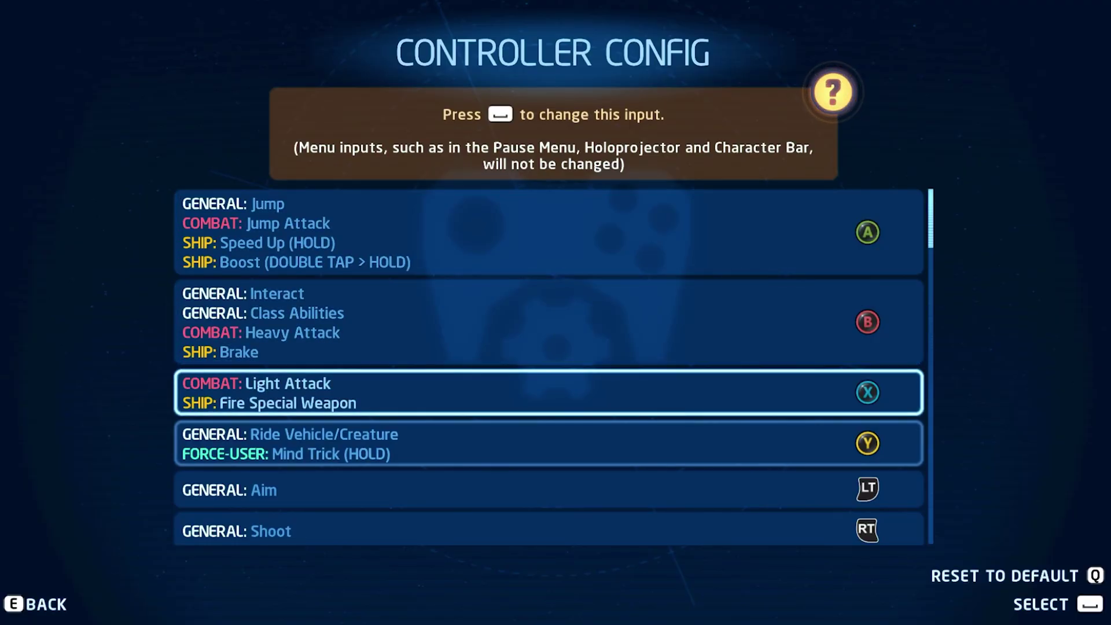
pyautogui.press('Down')
pyautogui.press('Down')
pyautogui.press('Down')
pyautogui.press('Down')
pyautogui.press('Down')
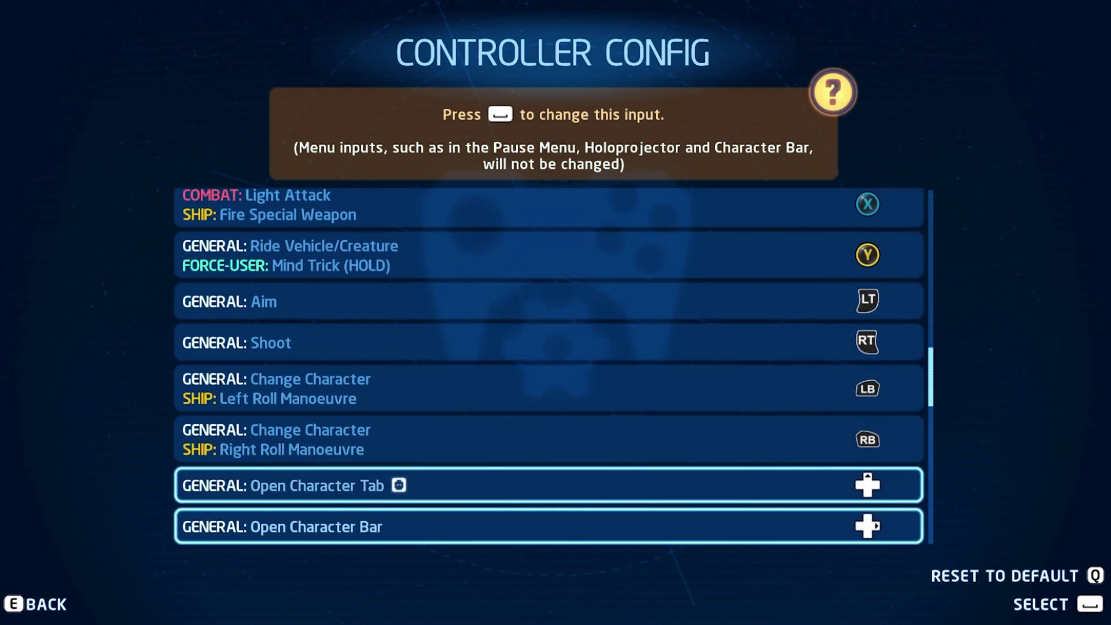
# Step: Check the Keyboard Config bindings, then go into Audio Options
pyautogui.press('e')
pyautogui.press('space')
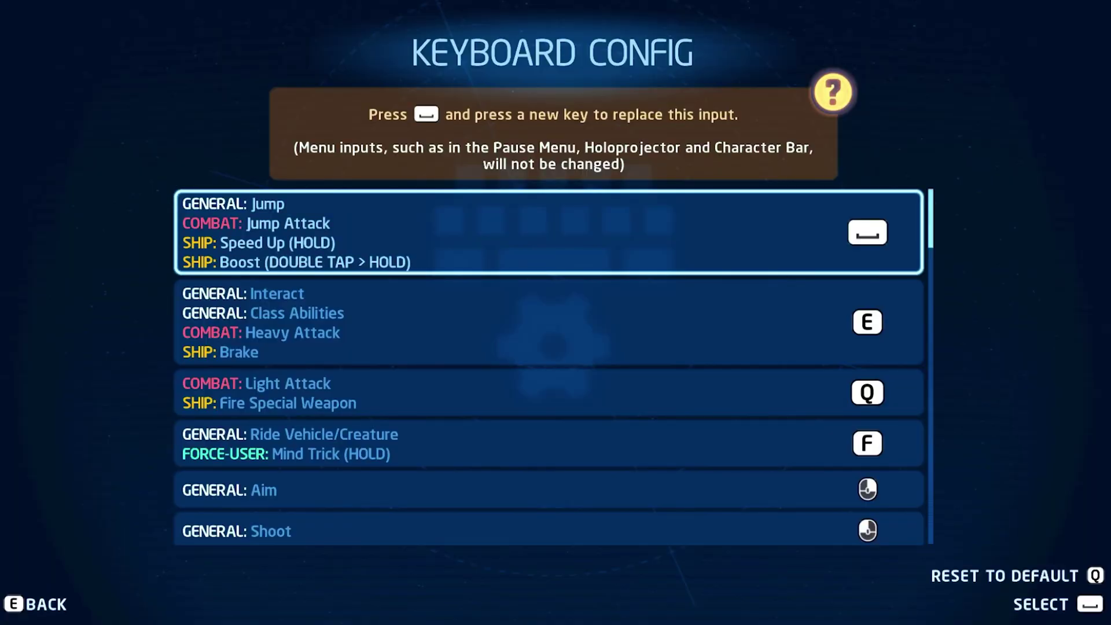
pyautogui.press('e')
pyautogui.press('Right')
pyautogui.press('space')
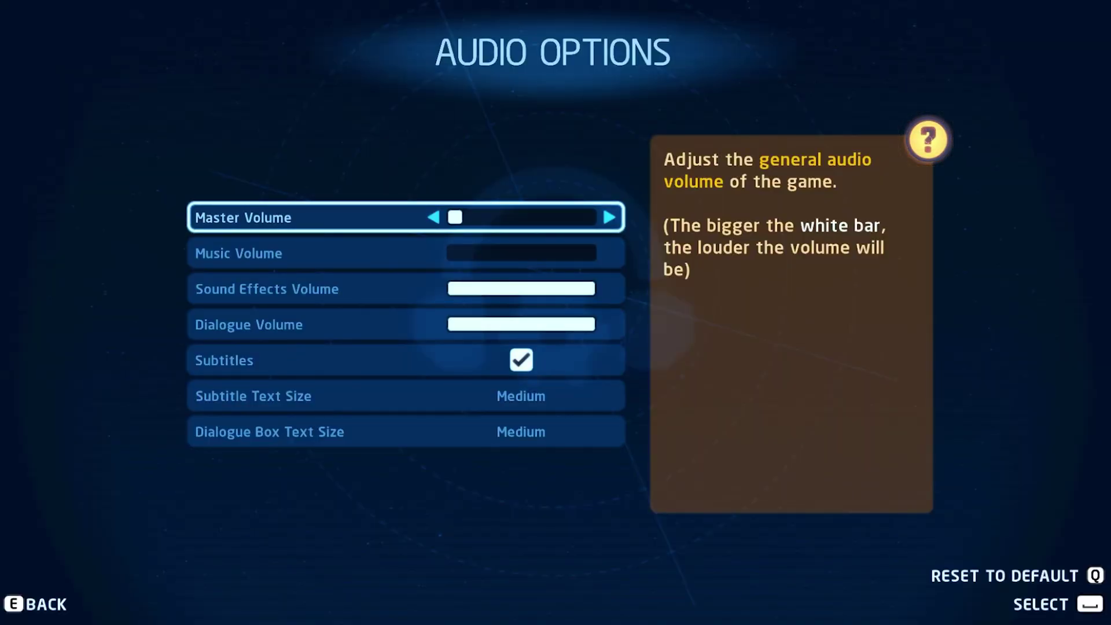
# Step: Set Music Volume back down and lower Sound Effects and Dialogue Volume
pyautogui.press('Down')
pyautogui.press('Right')
pyautogui.press('Right')
pyautogui.press('Left')
pyautogui.press('Left')
pyautogui.press('Down')
pyautogui.press('Left')
pyautogui.press('Left')
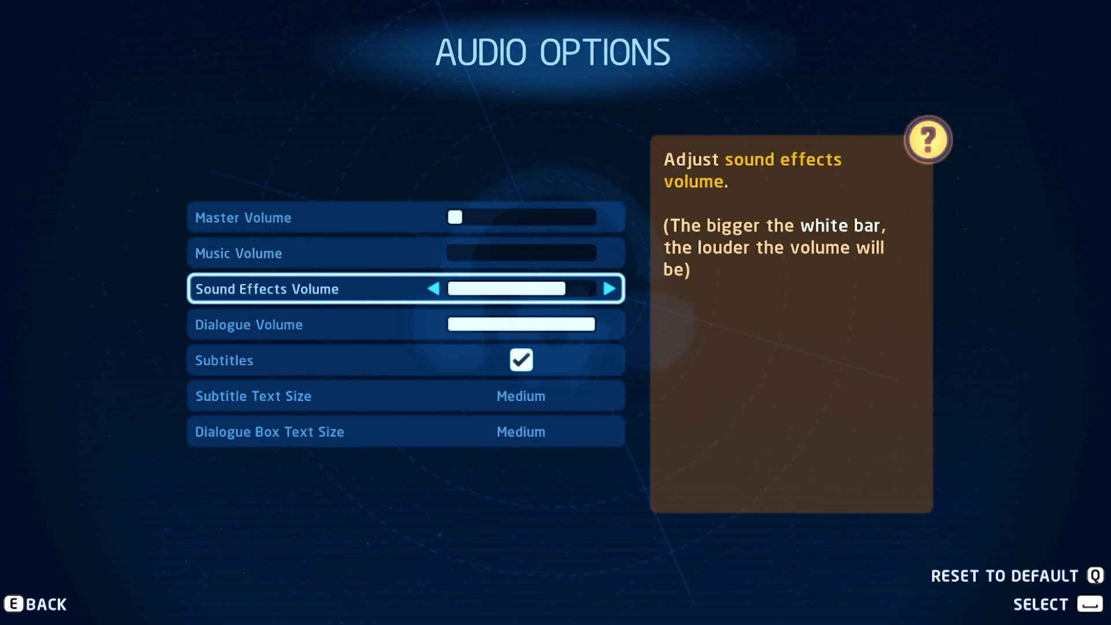
pyautogui.press('Down')
pyautogui.press('Left')
pyautogui.press('Left')
pyautogui.press('Left')
pyautogui.press('Left')
pyautogui.press('Left')
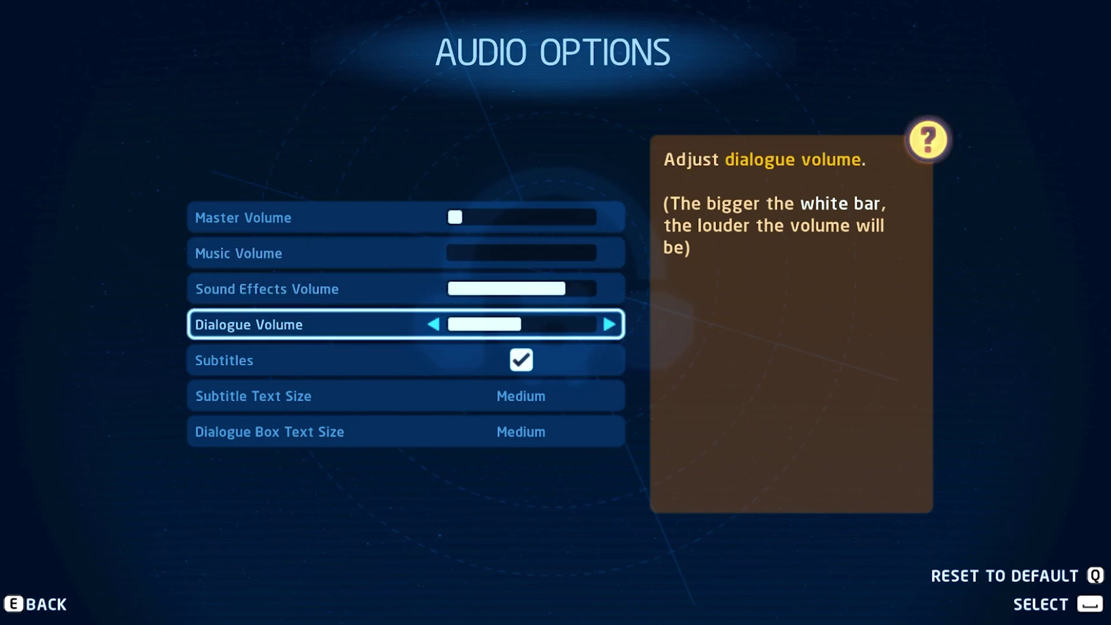
# Step: Set Subtitle Text Size to Small, keeping Dialogue Box Text Size at Medium
pyautogui.press('Down')
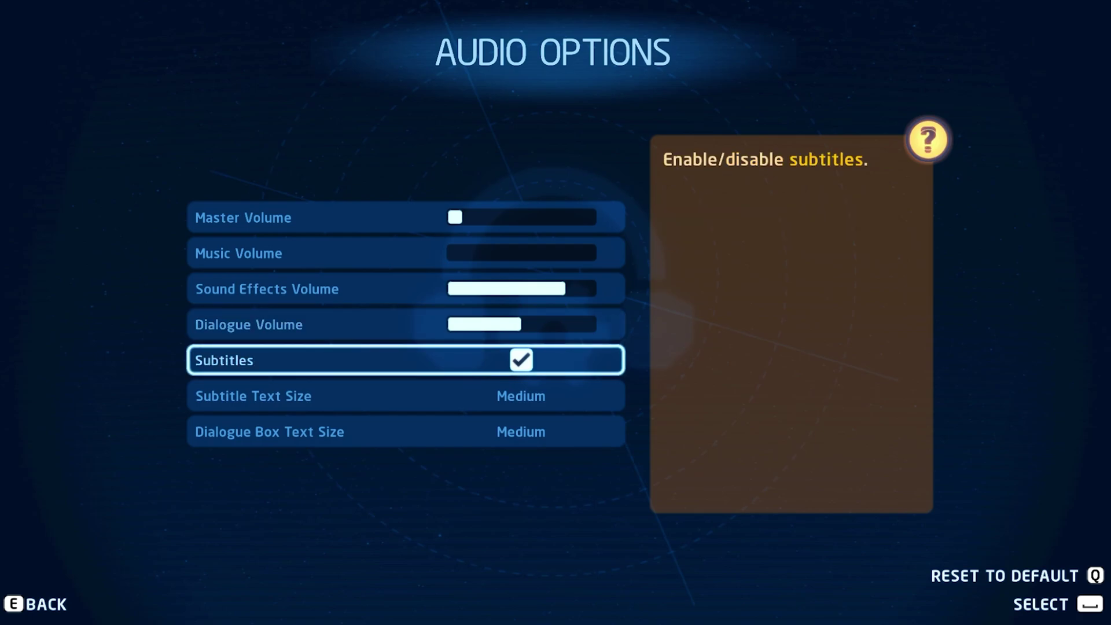
pyautogui.press('space')
pyautogui.press('space')
pyautogui.press('Down')
pyautogui.press('Left')
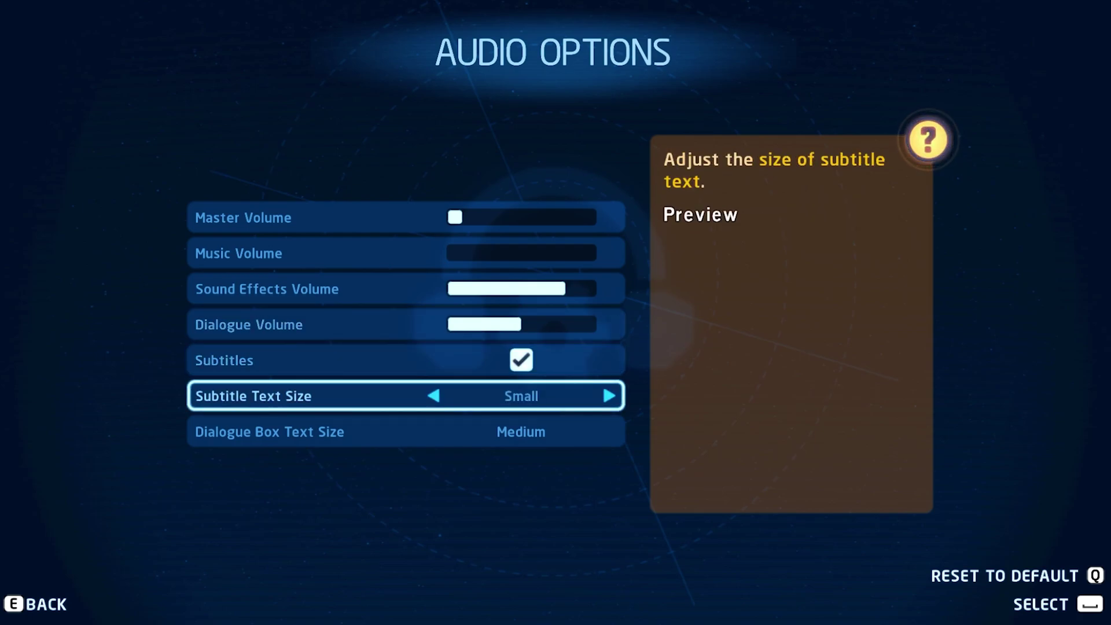
pyautogui.press('Down')
pyautogui.press('Left')
pyautogui.press('Right')
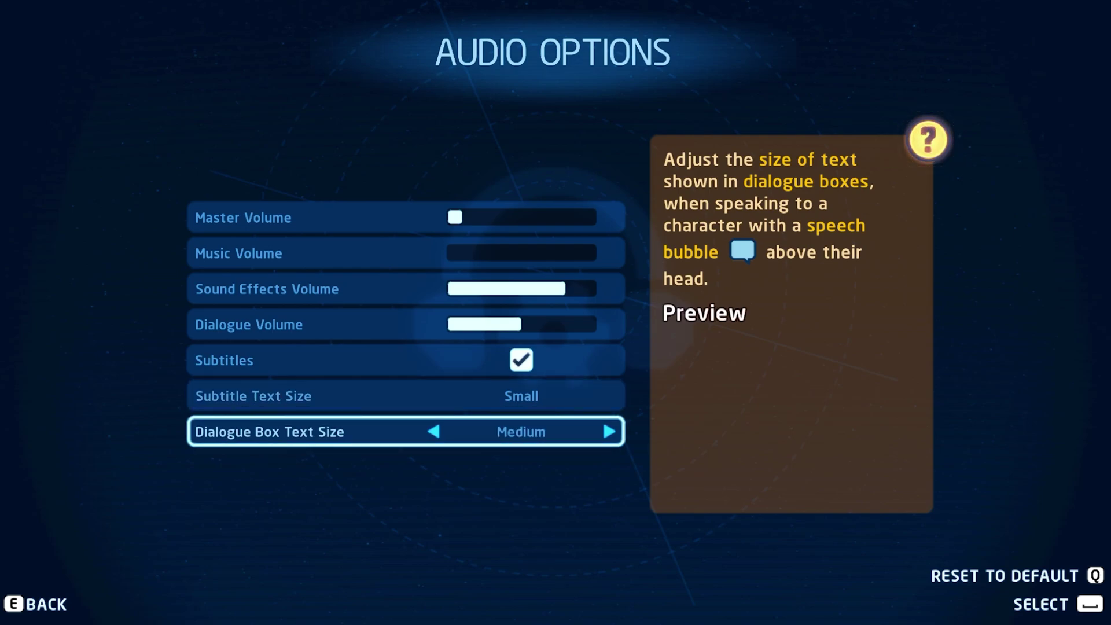
# Step: Exit Audio Options, keeping the audio changes
pyautogui.press('e')
pyautogui.press('space')
pyautogui.press('Right')
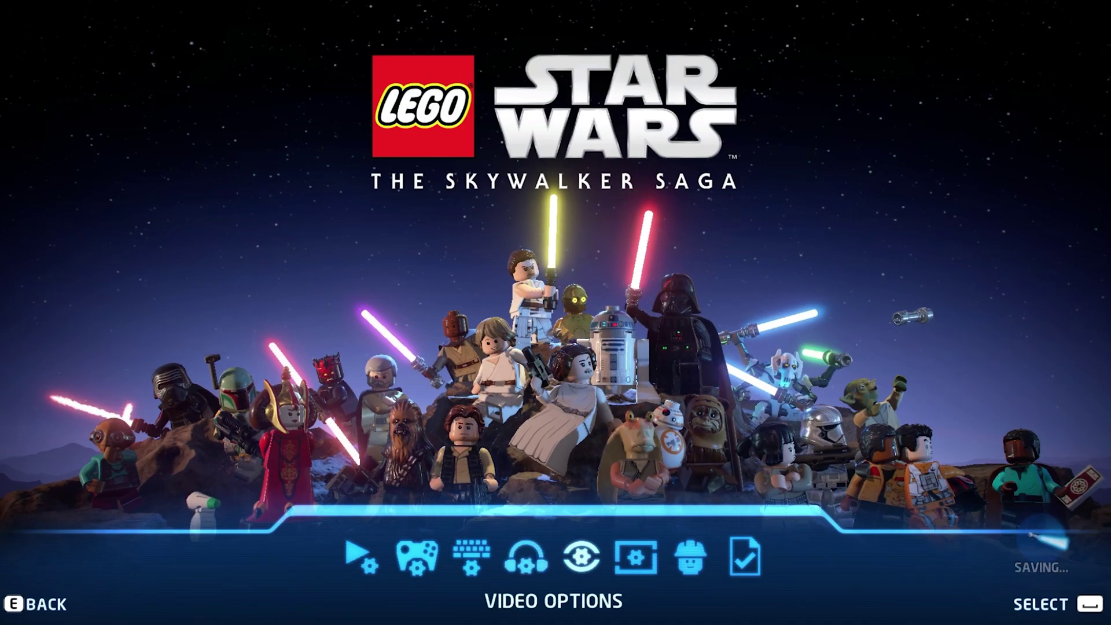
# Step: In Video Options, turn Windowed Mode off and switch Vertical Sync off
pyautogui.press('space')
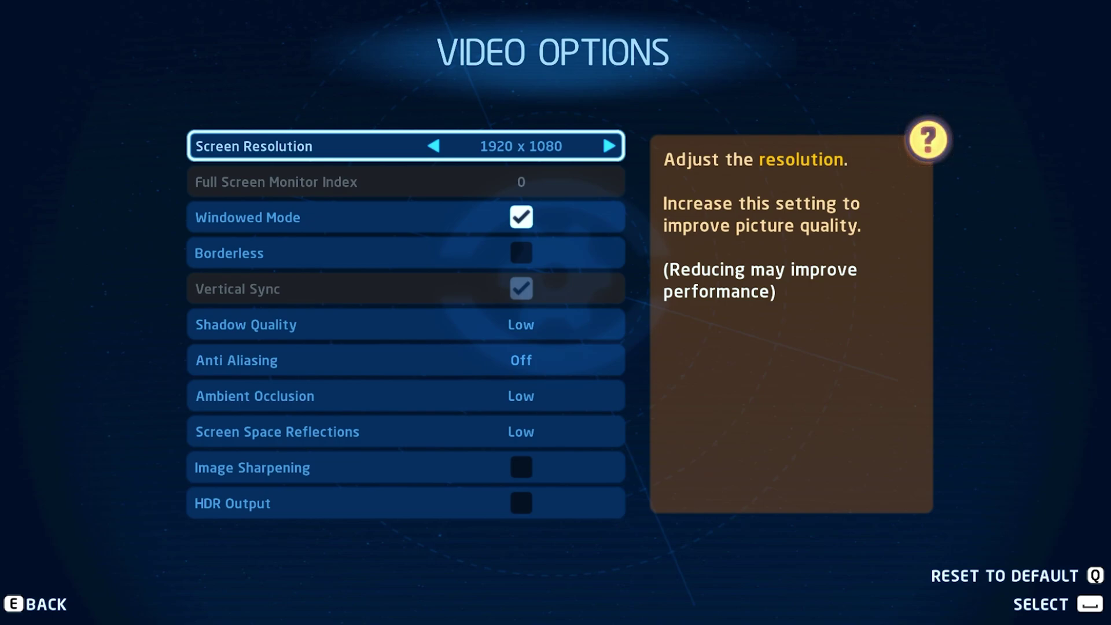
pyautogui.press('Down')
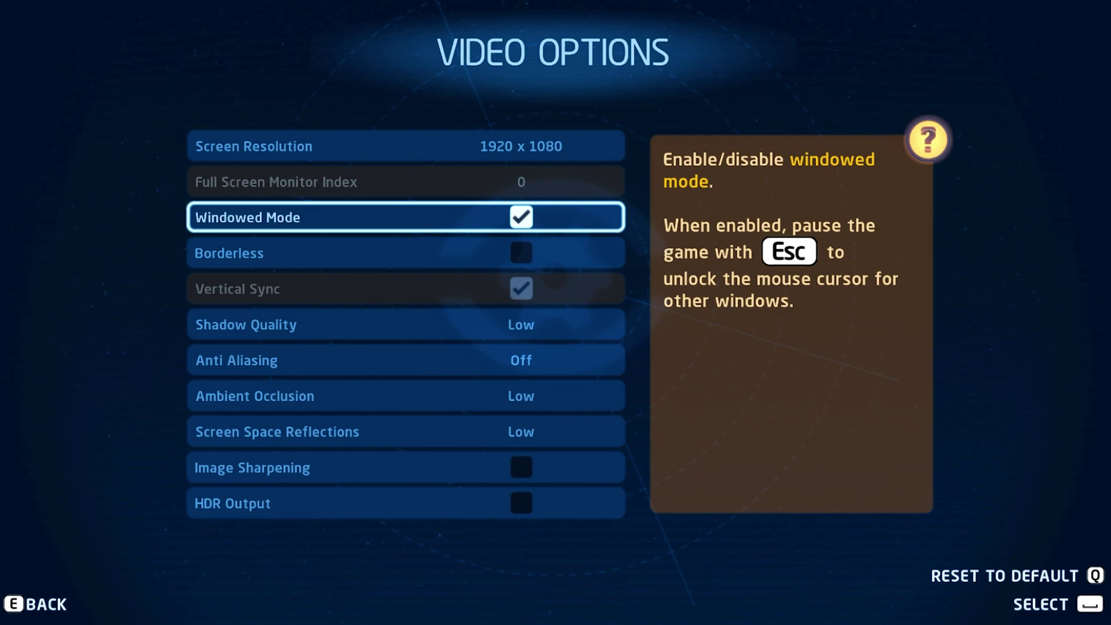
pyautogui.press('space')
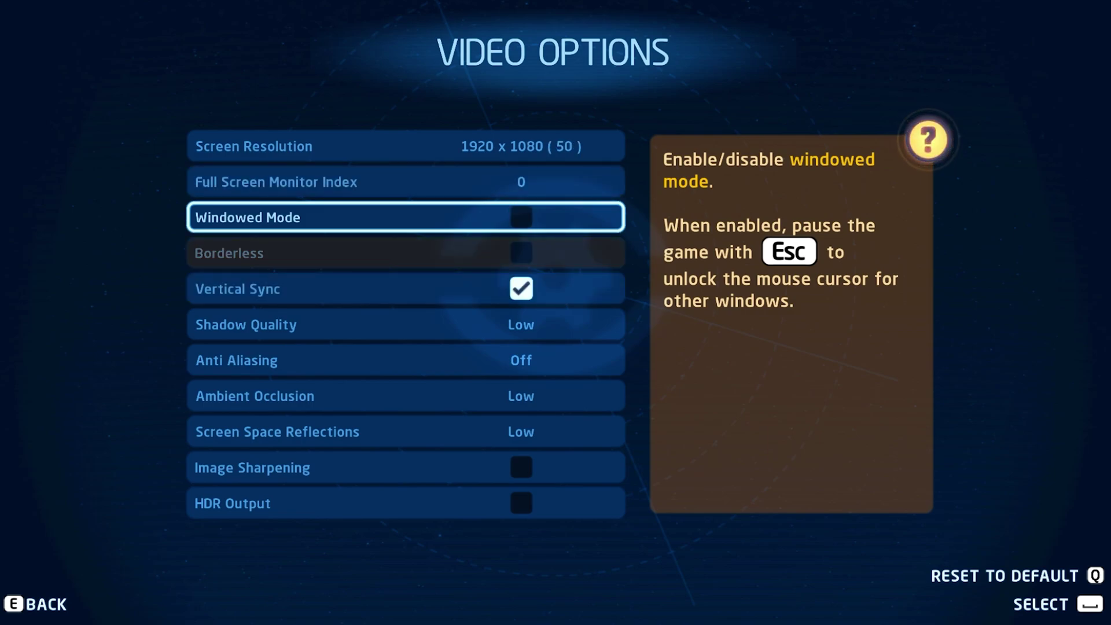
pyautogui.press('space')
pyautogui.press('space')
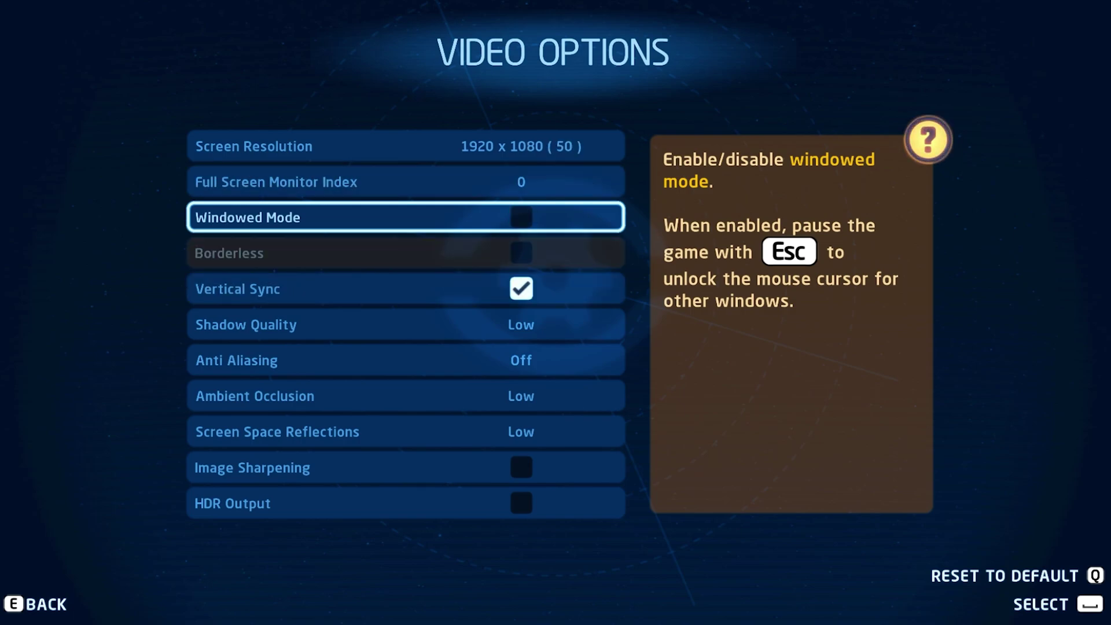
pyautogui.press('Down')
pyautogui.press('Down')
pyautogui.press('Up')
pyautogui.press('space')
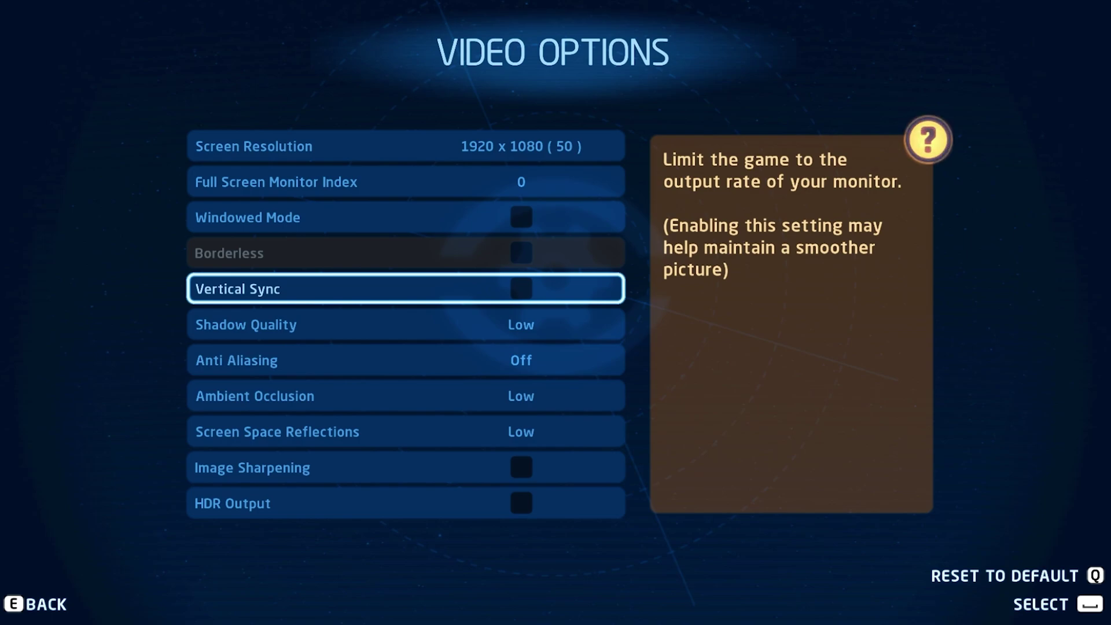
# Step: Review Shadow Quality through HDR Output unchanged, then exit keeping the video changes
pyautogui.press('Down')
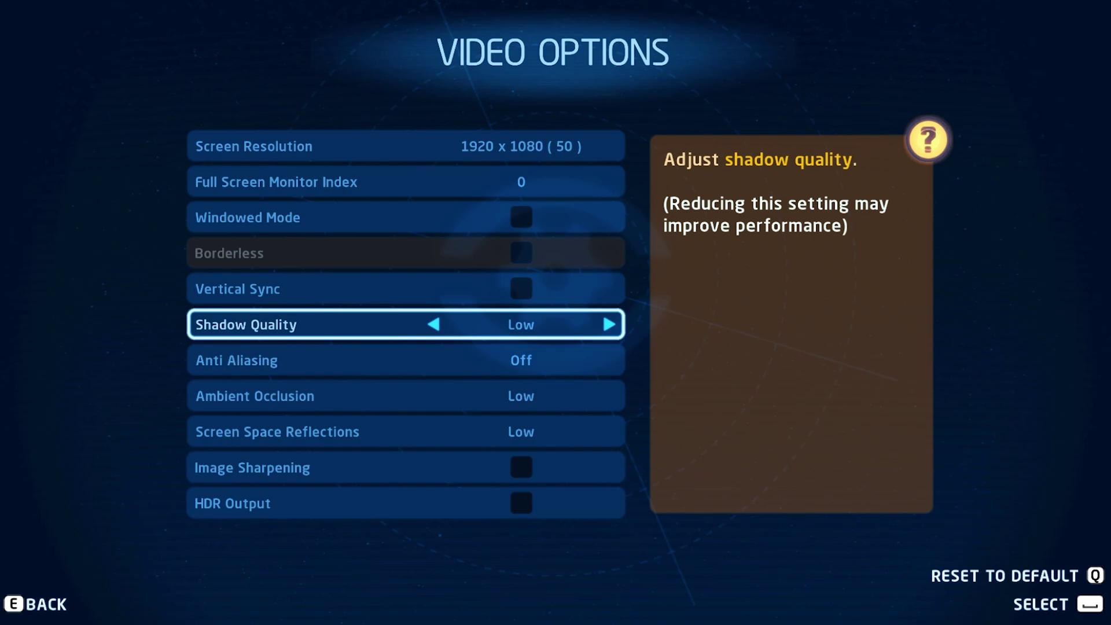
pyautogui.press('Down')
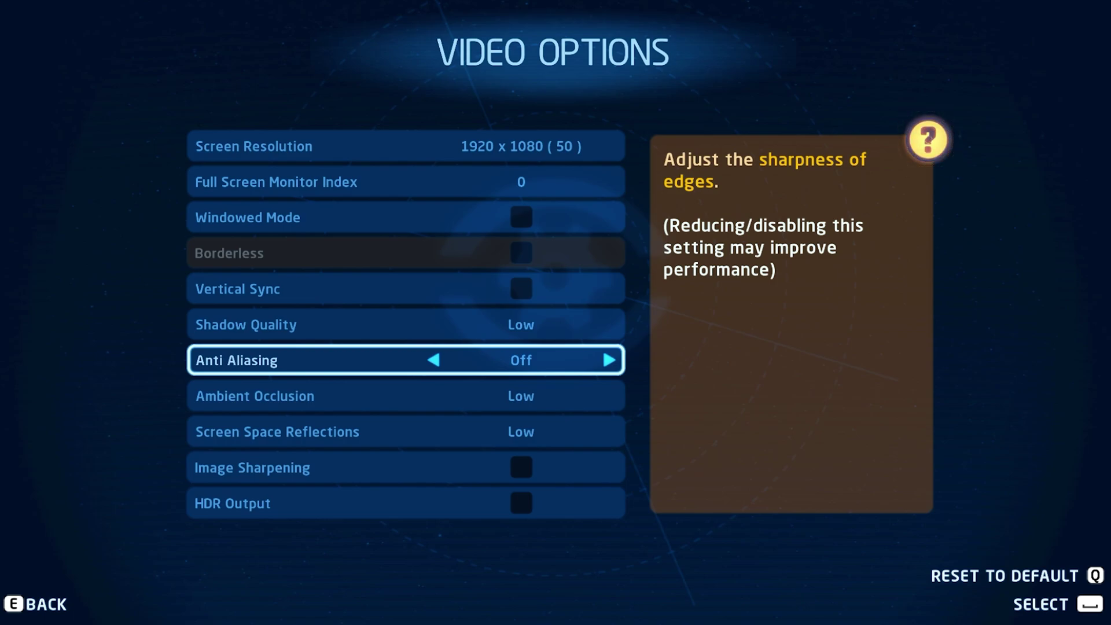
pyautogui.press('Down')
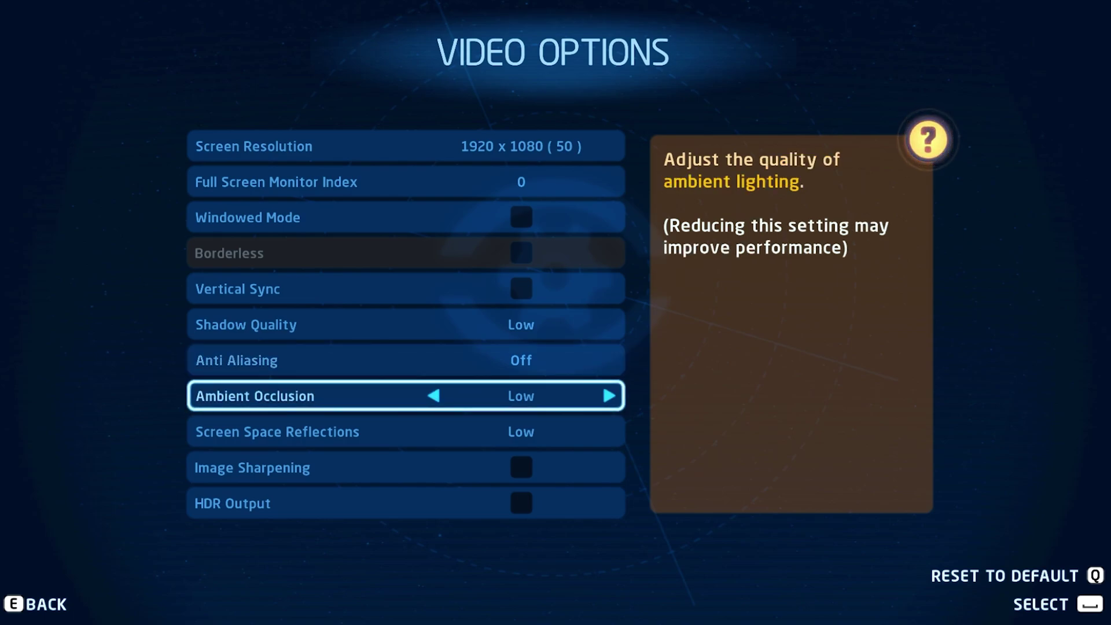
pyautogui.press('Down')
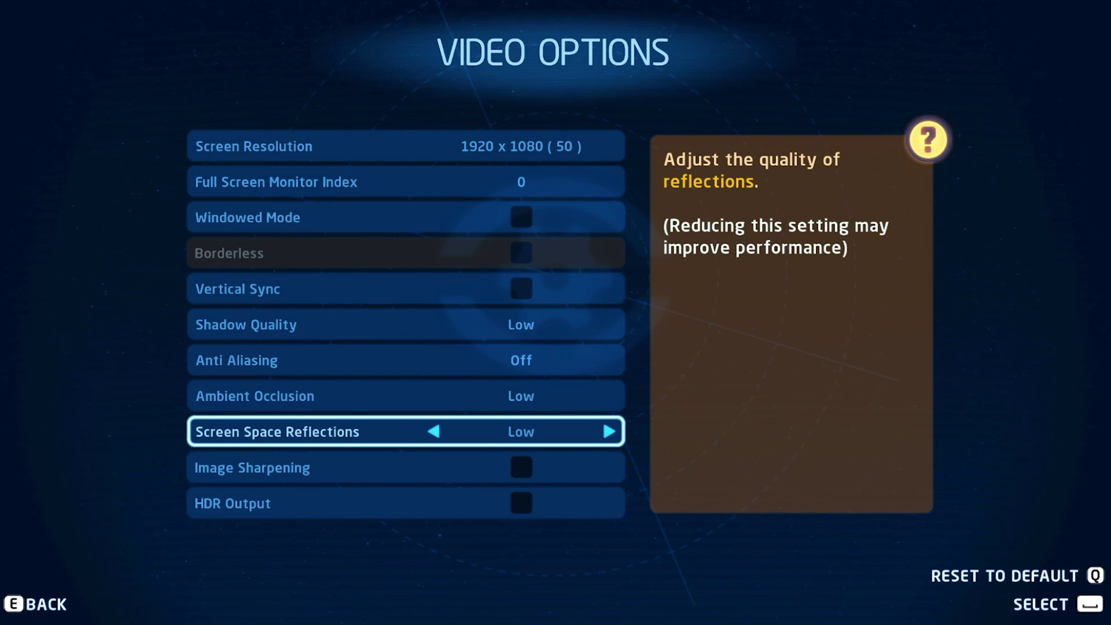
pyautogui.press('Down')
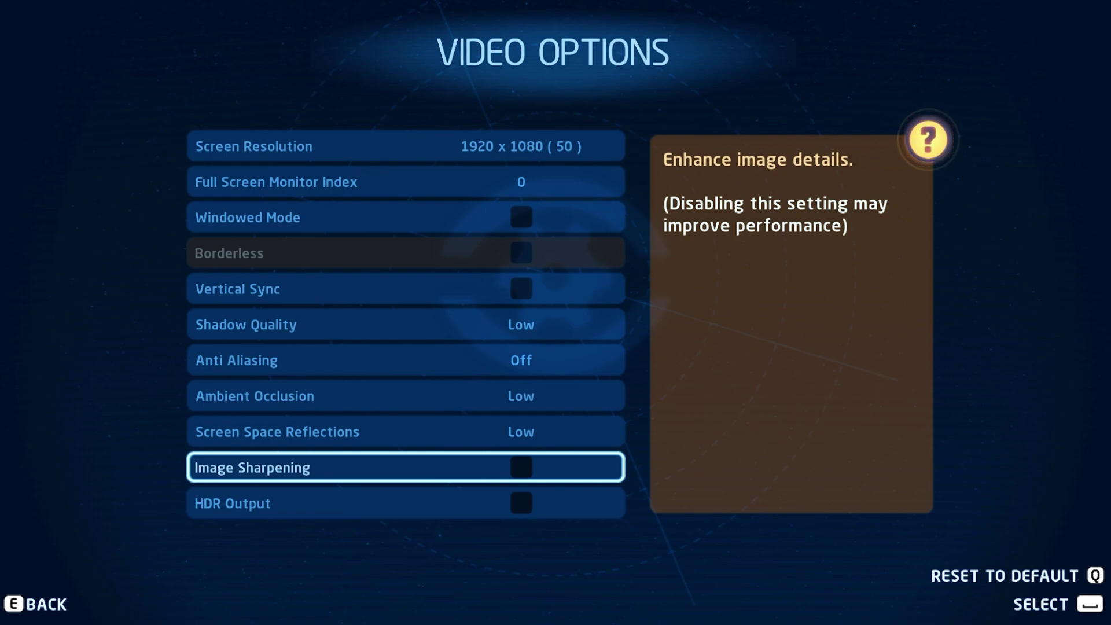
pyautogui.press('Down')
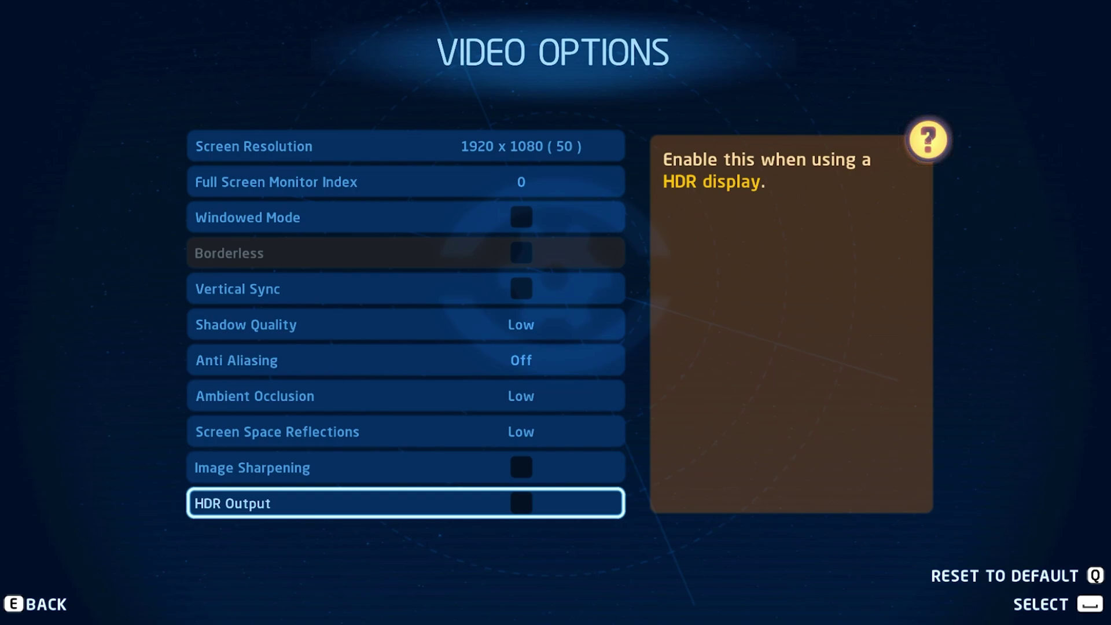
pyautogui.press('e')
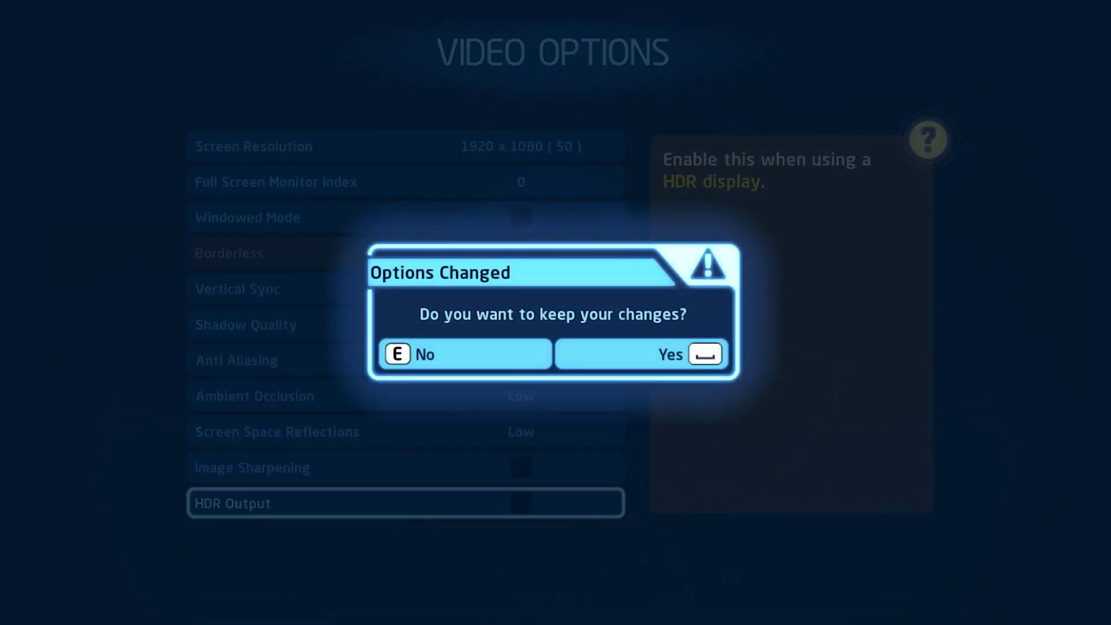
pyautogui.press('space')
# Step: In Display Options, set Minimap to On (Rotate)
pyautogui.press('Right')
pyautogui.press('space')
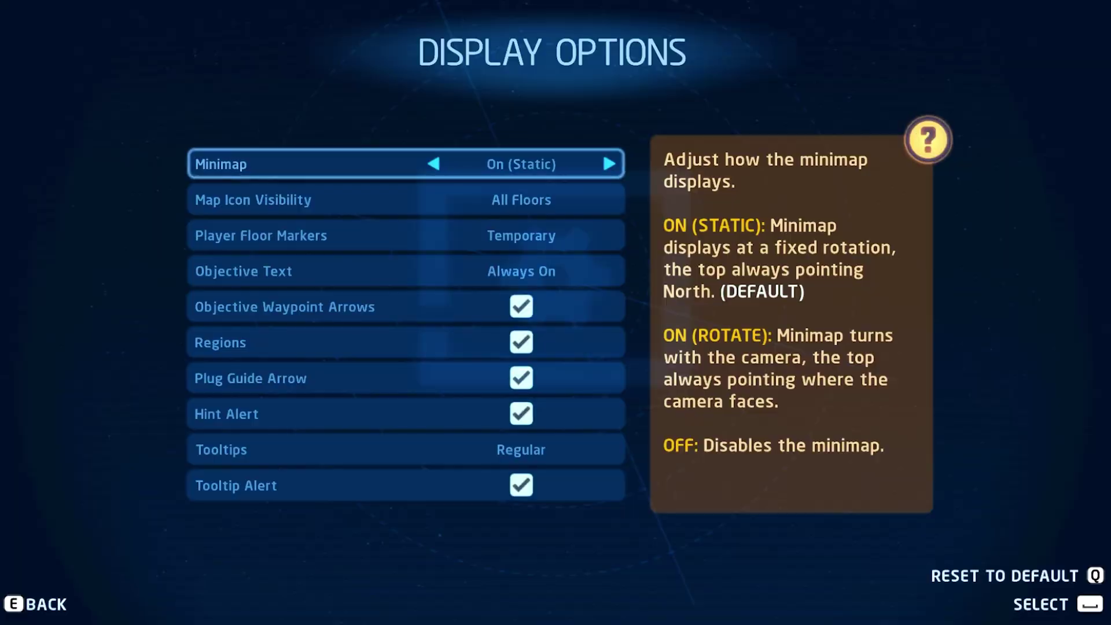
pyautogui.press('Left')
pyautogui.press('Left')
pyautogui.press('Right')
pyautogui.press('Left')
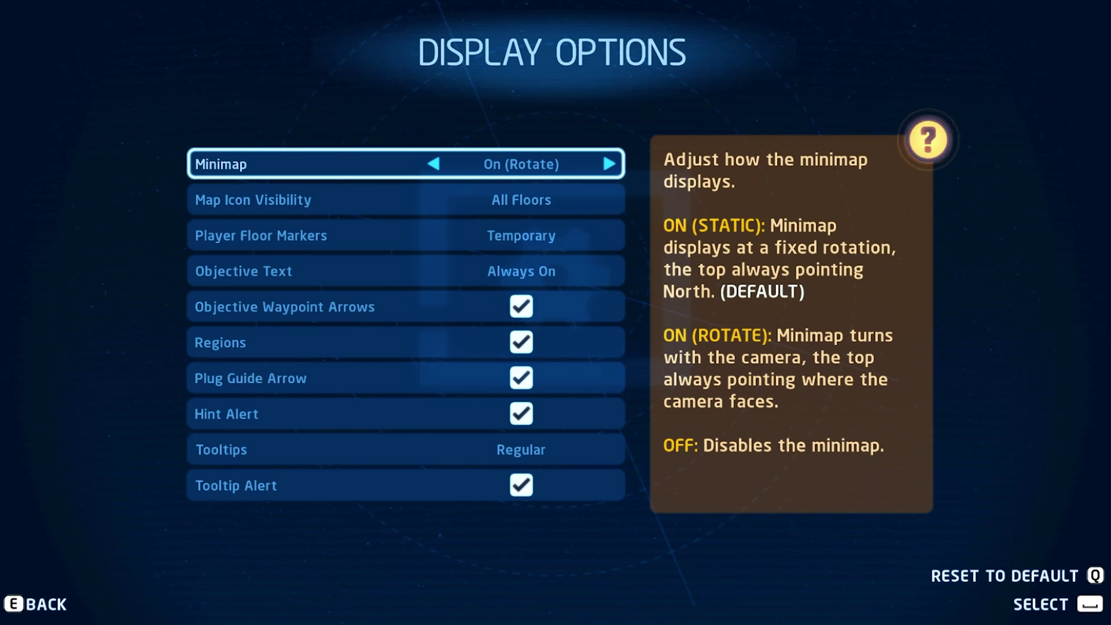
# Step: Try other values, leaving Map Icon Visibility at all floors and Player Floor Markers at Temporary
pyautogui.press('Down')
pyautogui.press('Up')
pyautogui.press('Down')
pyautogui.press('Right')
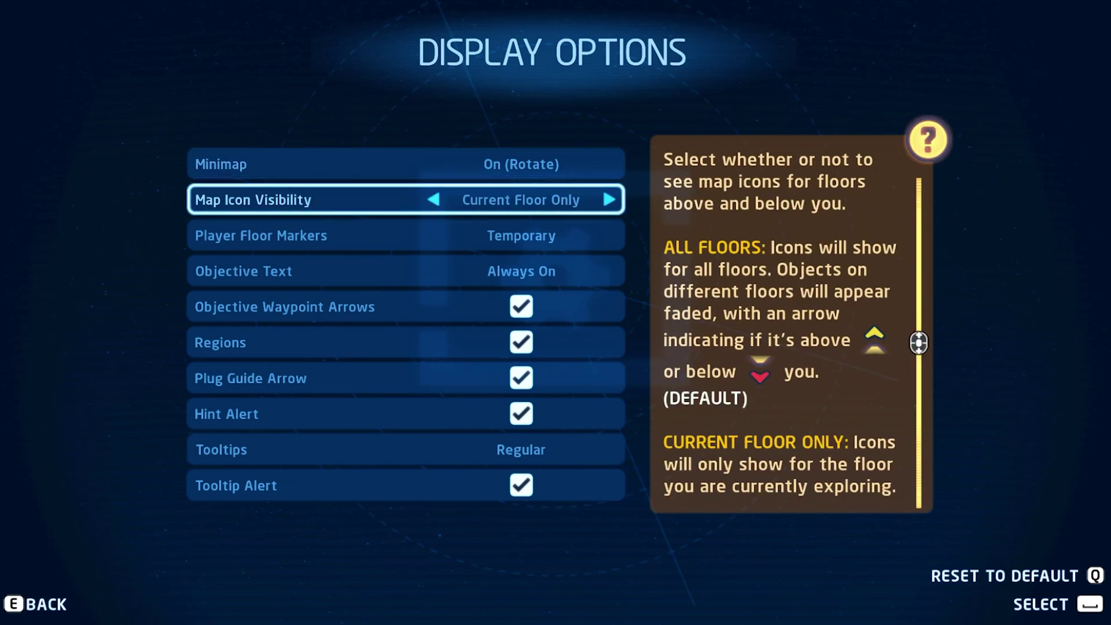
pyautogui.press('Left')
pyautogui.press('Down')
pyautogui.press('Left')
pyautogui.press('Right')
# Step: Keep Objective Text always on and set Tooltips to Off
pyautogui.press('Down')
pyautogui.press('Right')
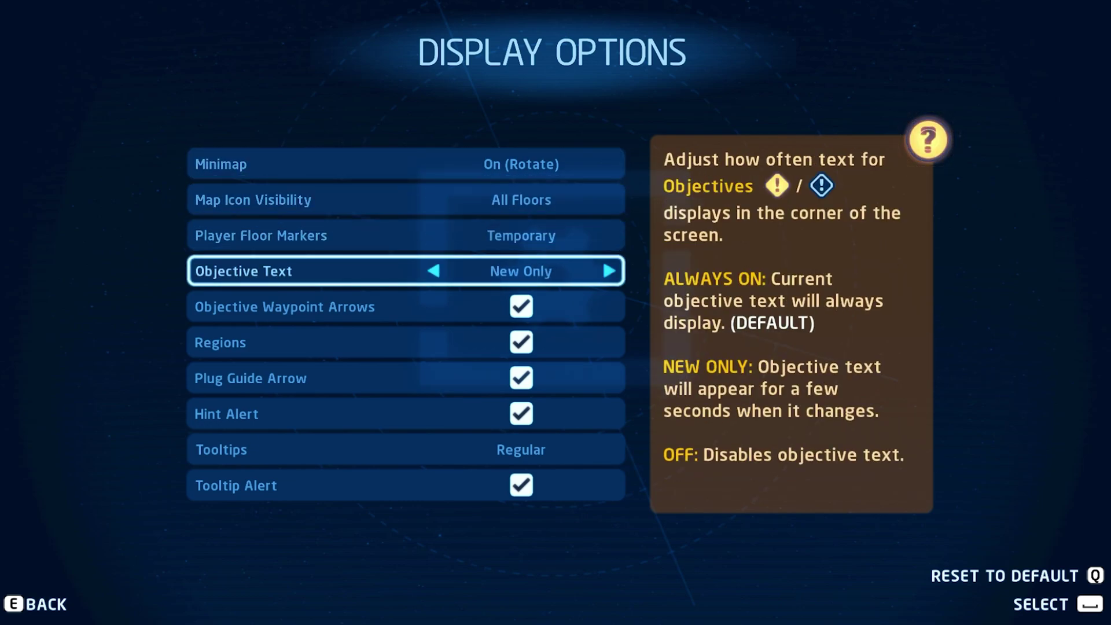
pyautogui.press('Left')
pyautogui.press('Down')
pyautogui.press('Down')
pyautogui.press('Down')
pyautogui.press('Down')
pyautogui.press('Down')
pyautogui.press('Left')
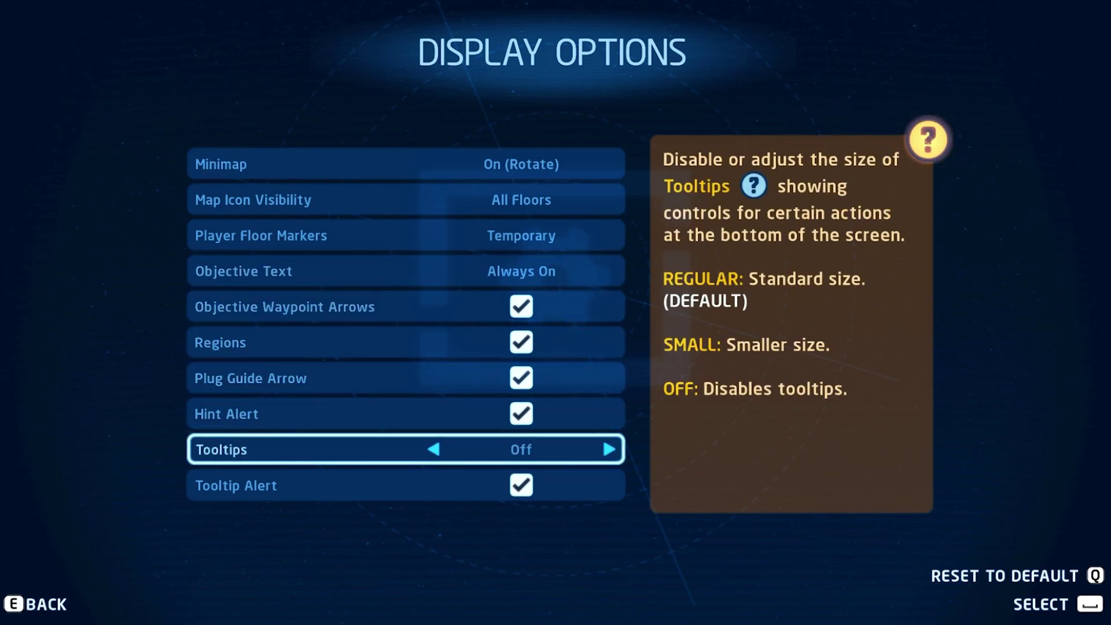